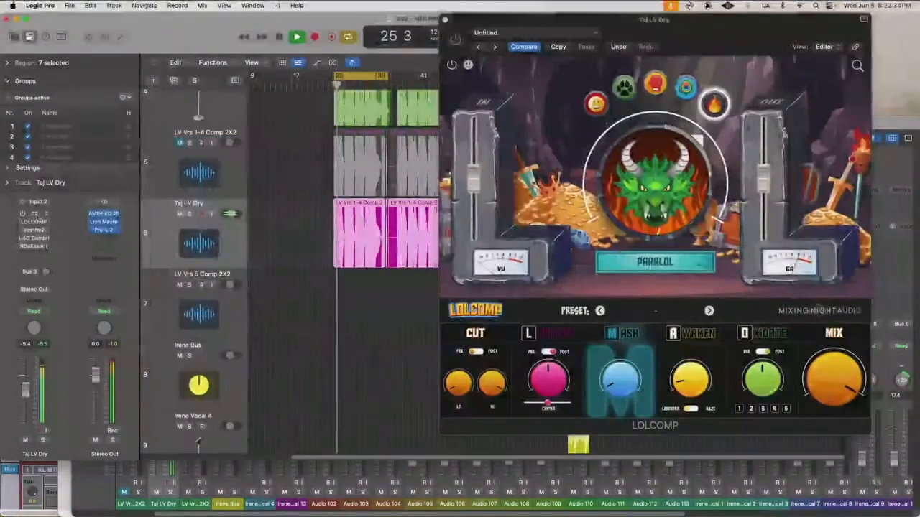
# Lower the Mix amount of the first LOLCOMP on the dry lead vocal track, play the vocal, and close the plug-in.
pyautogui.click(34, 214)
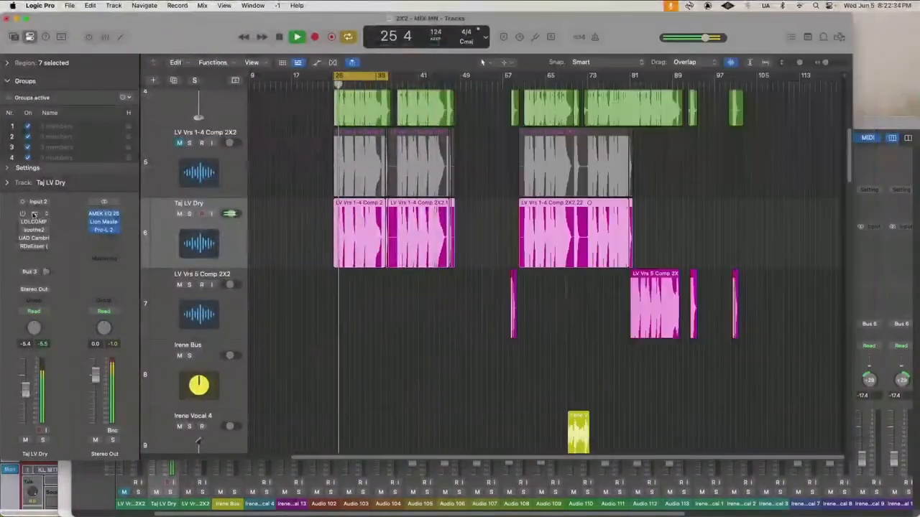
pyautogui.click(35, 215)
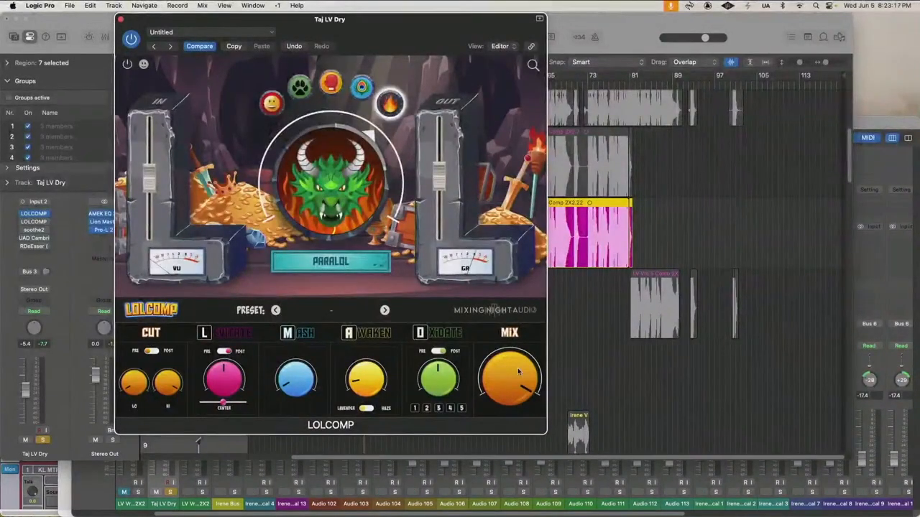
pyautogui.moveTo(514, 380); pyautogui.dragTo(500, 415)
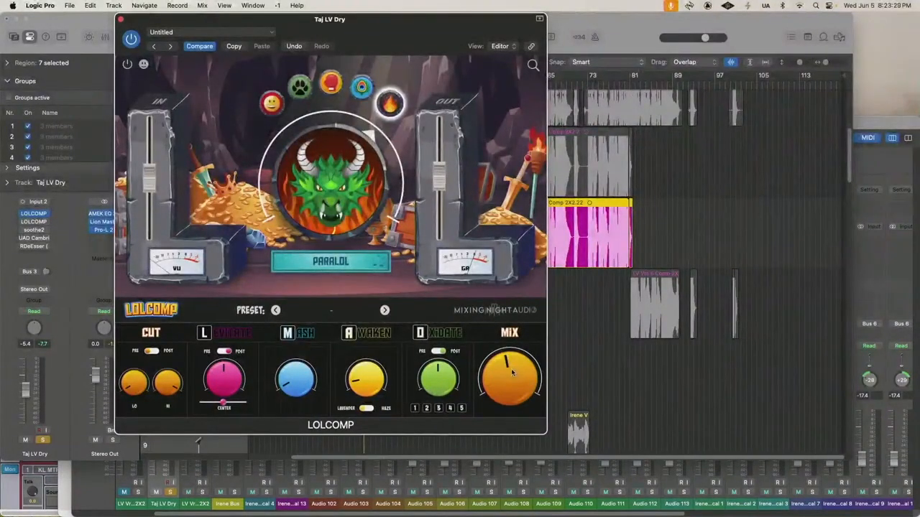
pyautogui.moveTo(511, 368); pyautogui.dragTo(499, 425)
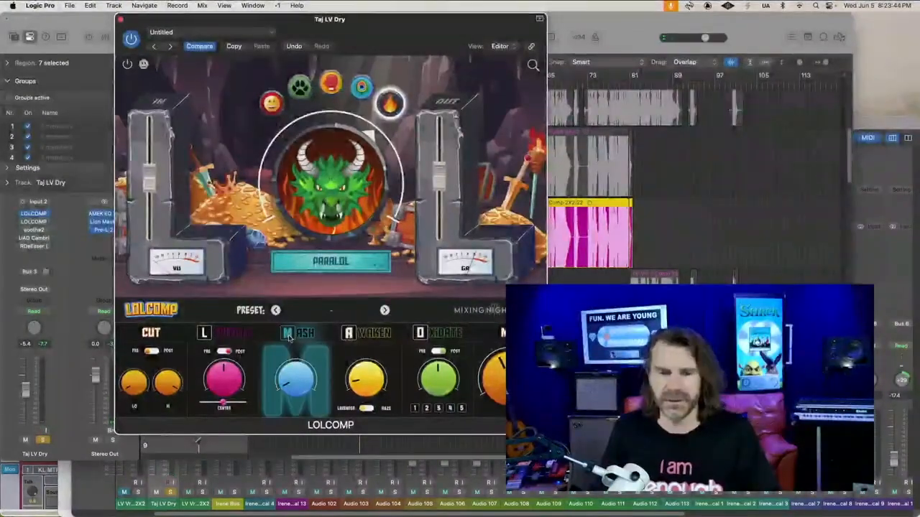
pyautogui.press('space')
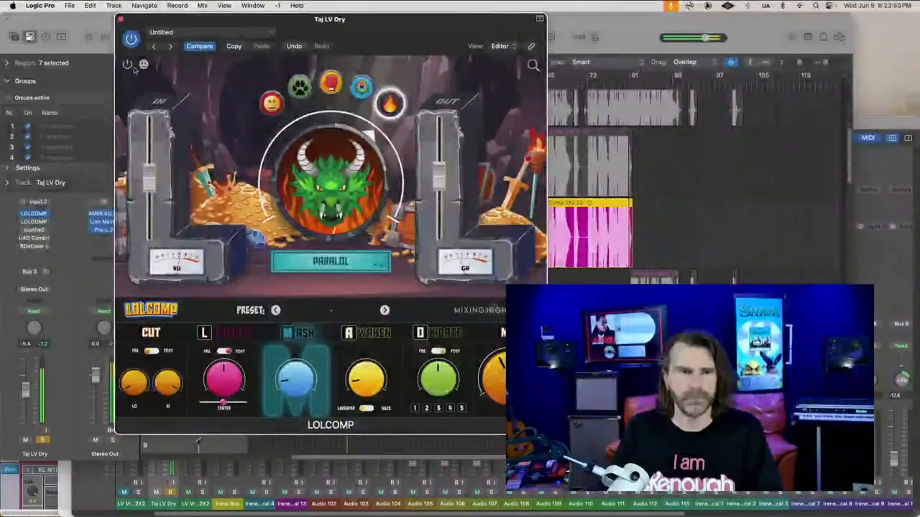
pyautogui.click(120, 20)
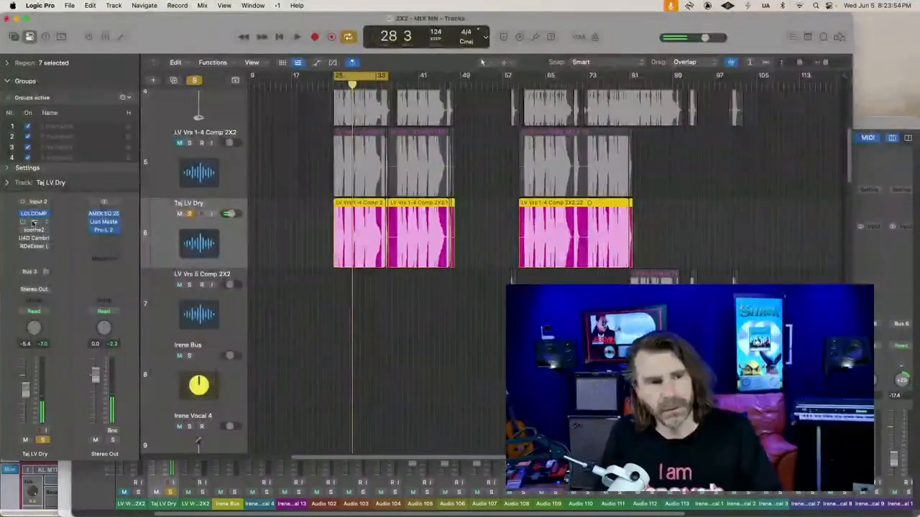
# Adjust the compression amount of the dry lead vocal's second LOLCOMP in panda mode, comparing the sound with and without the plug-in.
pyautogui.press('v')
pyautogui.moveTo(419, 137); pyautogui.dragTo(265, 31)
pyautogui.click(149, 51)
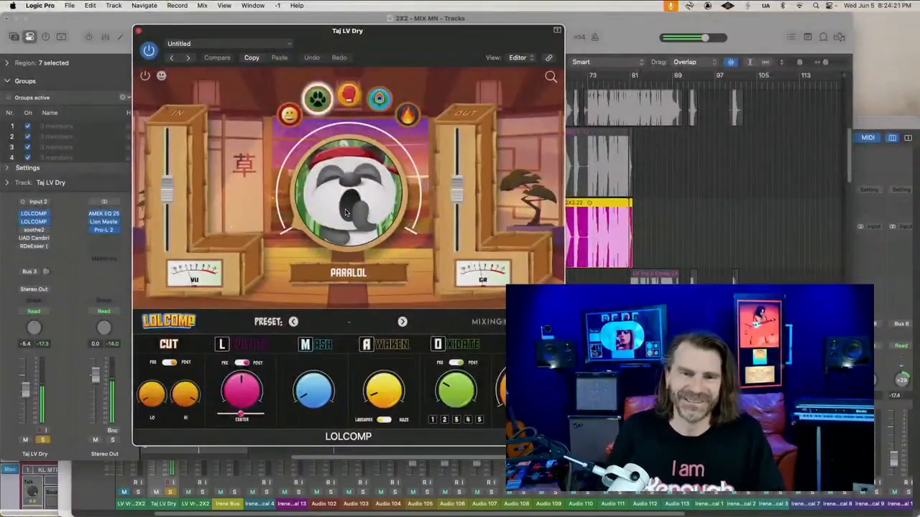
pyautogui.moveTo(345, 212); pyautogui.dragTo(345, 165)
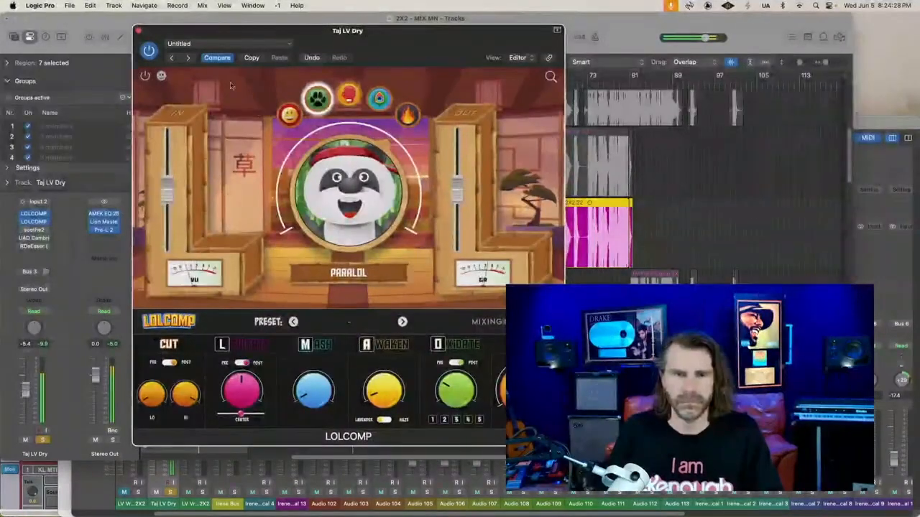
pyautogui.click(149, 50)
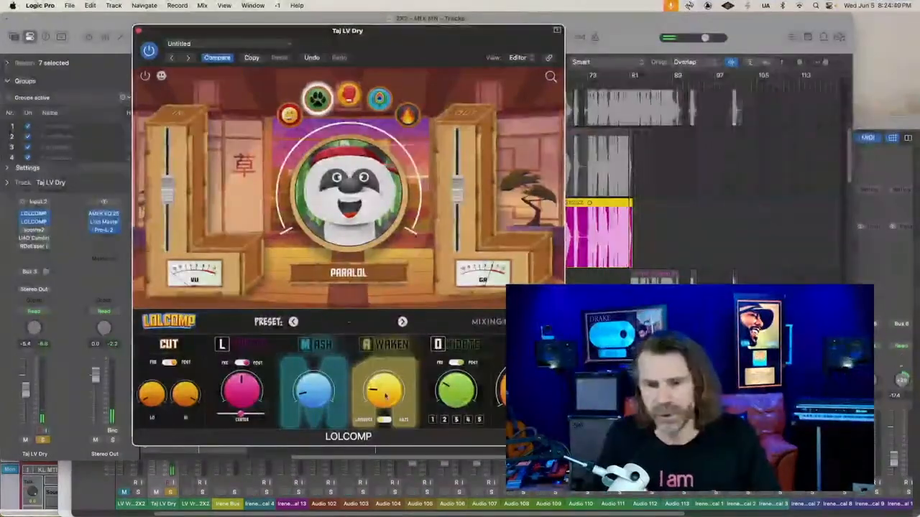
# Switch the second LOLCOMP's Oxidate section to option 4 while auditioning the vocal.
pyautogui.press('space')
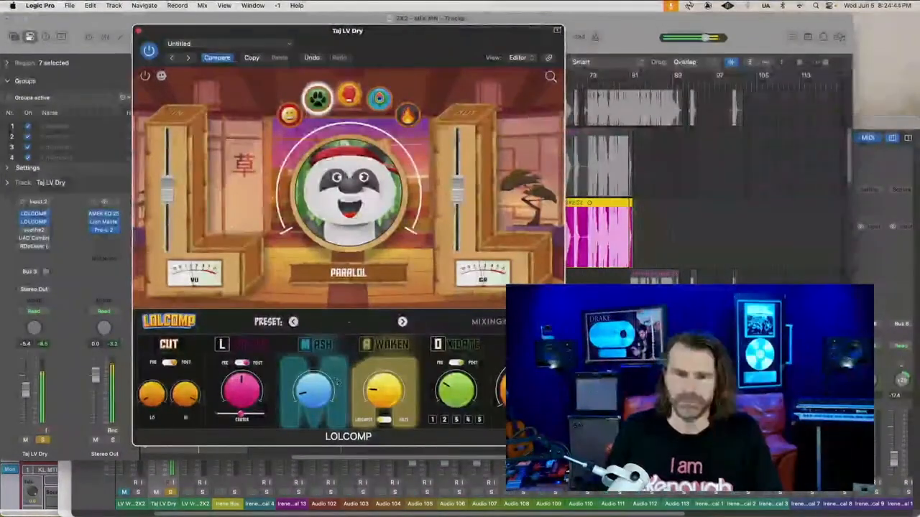
pyautogui.click(467, 419)
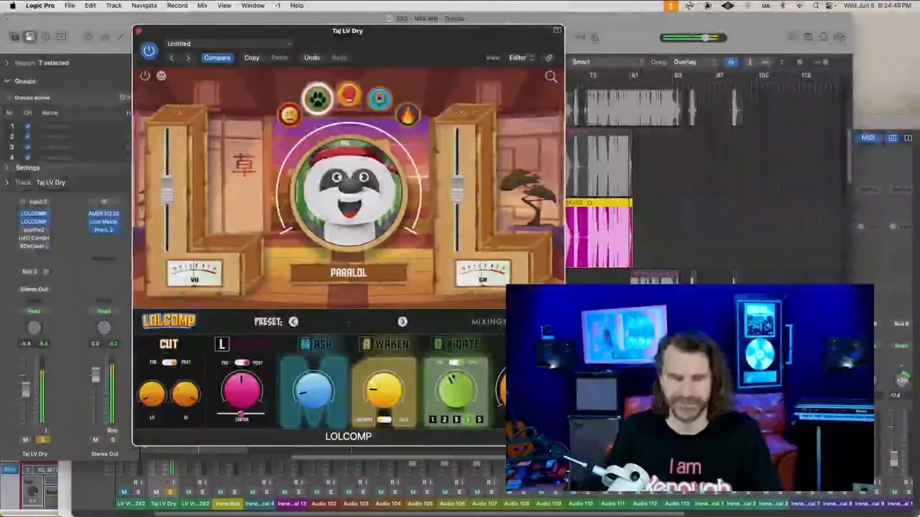
pyautogui.click(250, 398)
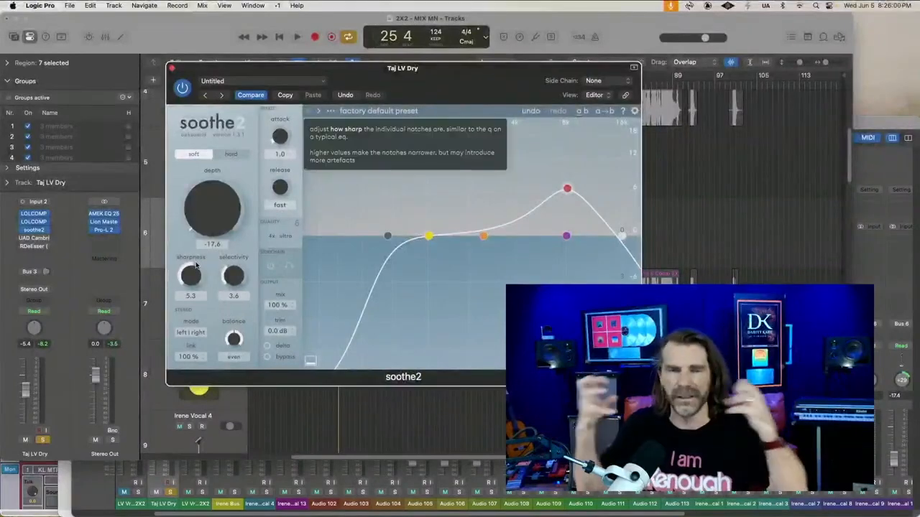
# Set soothe2's sharpness to 4.0 and its depth to -0.9, checking the oversampling and resolution options along the way.
pyautogui.moveTo(193, 268); pyautogui.dragTo(193, 290)
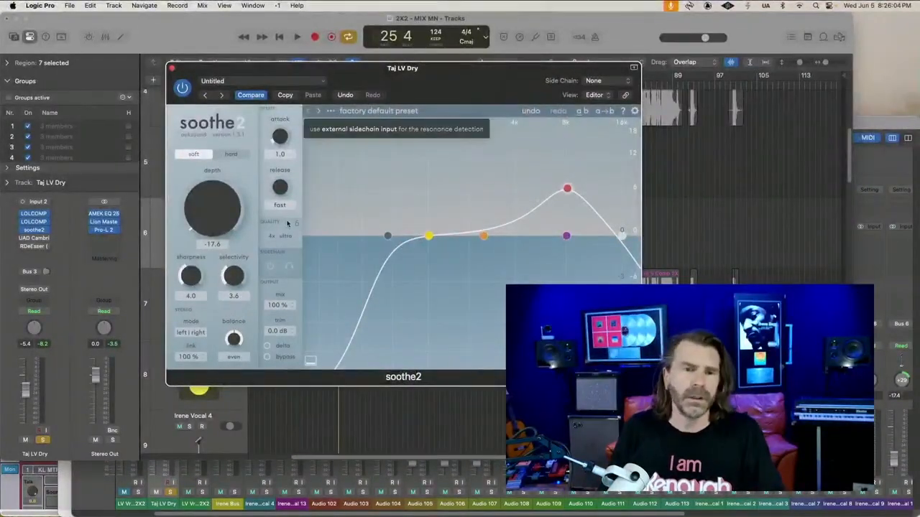
pyautogui.click(284, 235)
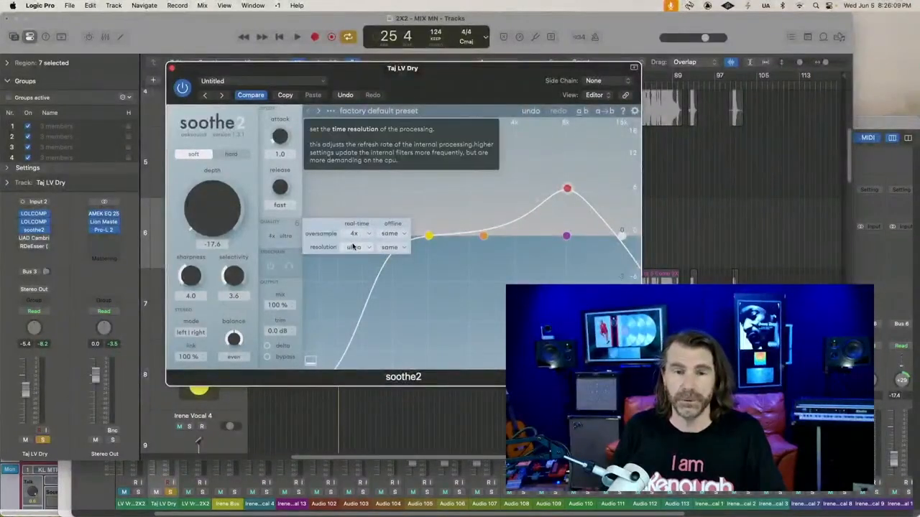
pyautogui.press('space')
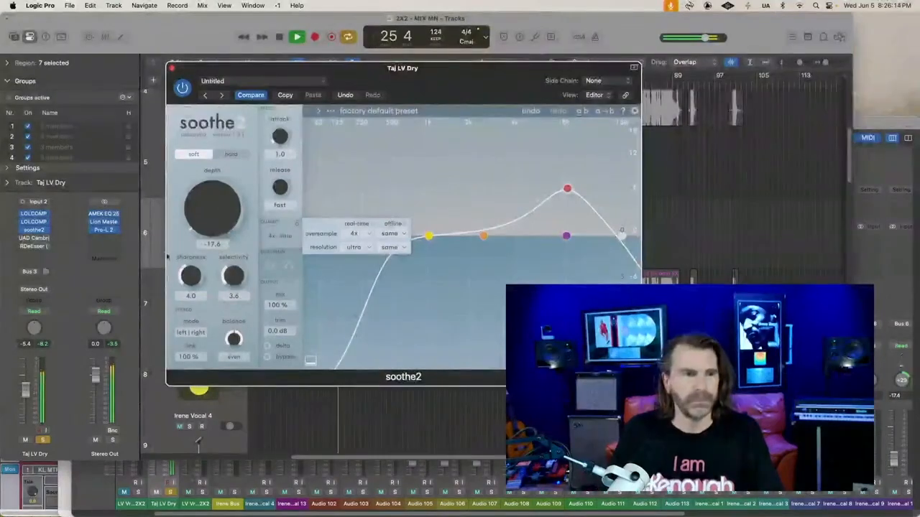
pyautogui.moveTo(205, 211); pyautogui.dragTo(200, 154)
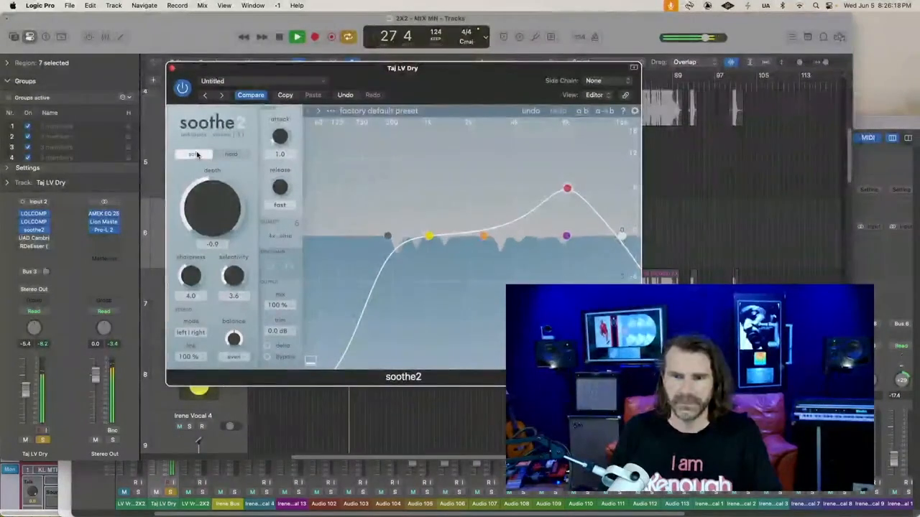
pyautogui.press('space')
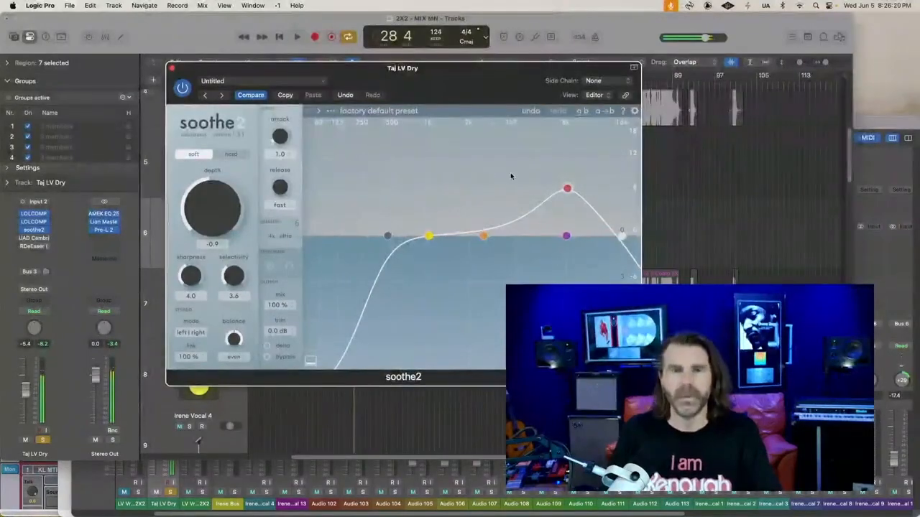
# Shift soothe2's band 3 to 4 kHz with 11 dB sensitivity and set the depth to -5.3 during playback.
pyautogui.moveTo(568, 188); pyautogui.dragTo(520, 165)
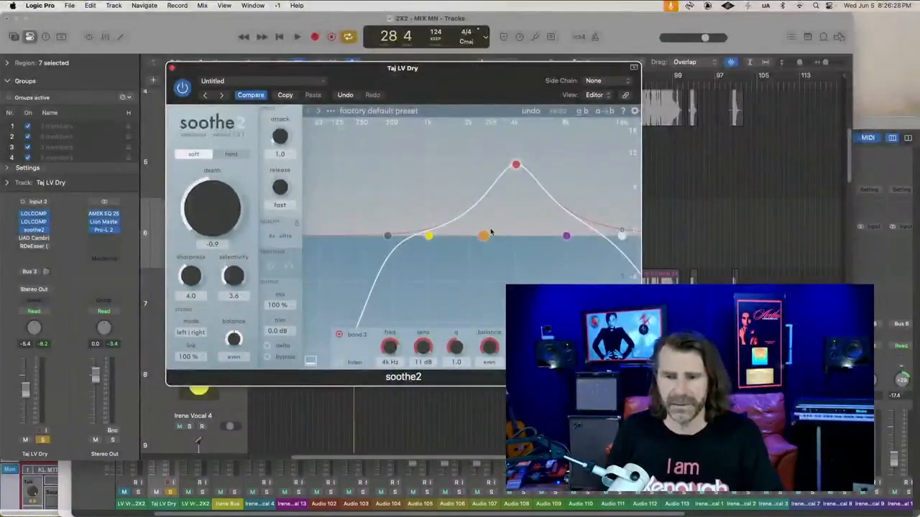
pyautogui.press('space')
pyautogui.moveTo(232, 194); pyautogui.dragTo(217, 219)
# Open the UAD Cambridge EQ and the RDeEsser on the dry lead vocal, and lower the RDeEsser's threshold during playback.
pyautogui.click(34, 238)
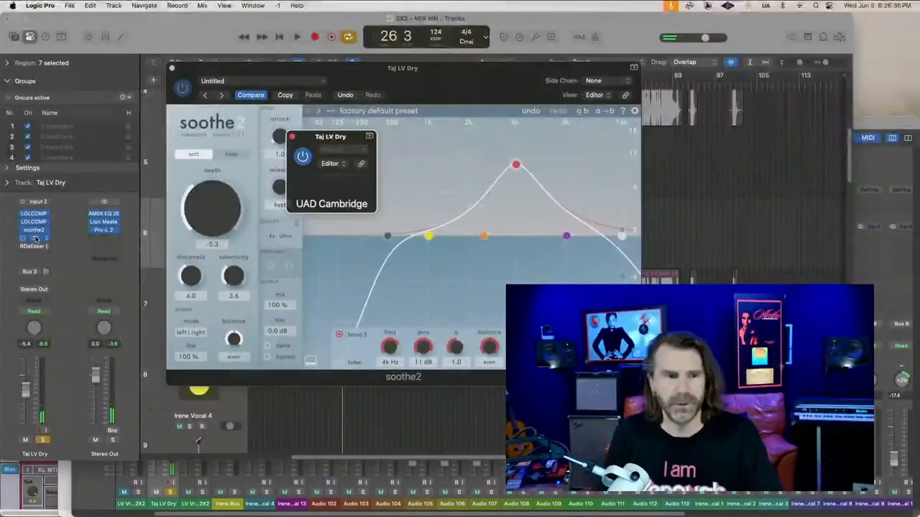
pyautogui.press('space')
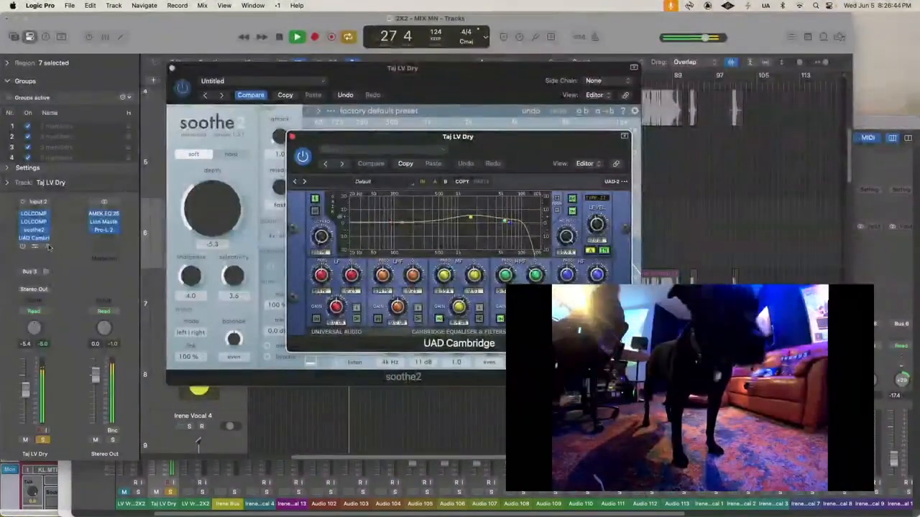
pyautogui.click(34, 246)
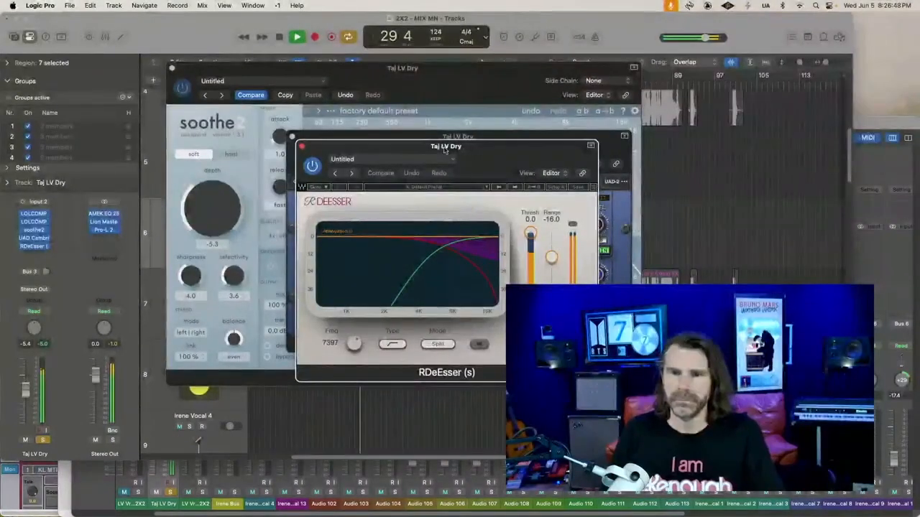
pyautogui.moveTo(444, 150); pyautogui.dragTo(235, 67)
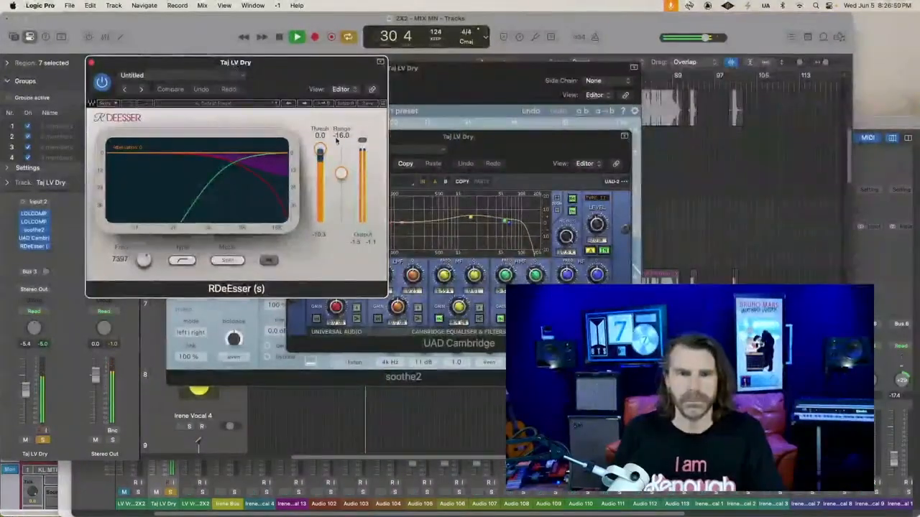
pyautogui.moveTo(319, 151); pyautogui.dragTo(313, 209)
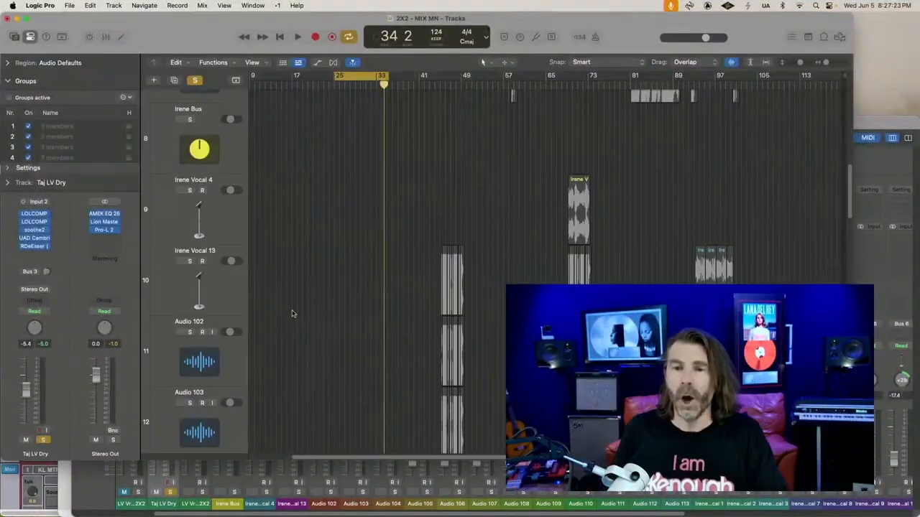
# Select the track 10 vocal regions around bars 45 to 49, using them as the cycle range, and clear all solos.
pyautogui.keyDown('shift'); pyautogui.click(460, 280); pyautogui.keyUp('shift')
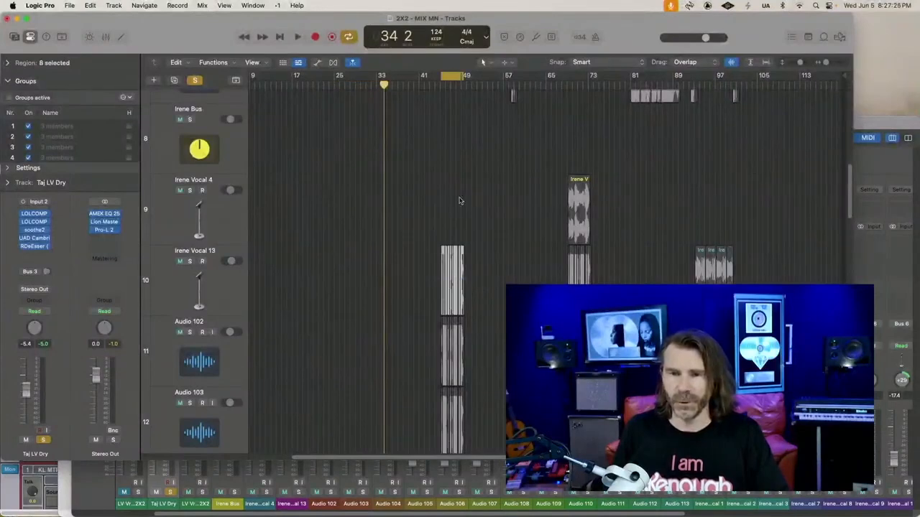
pyautogui.press('z')
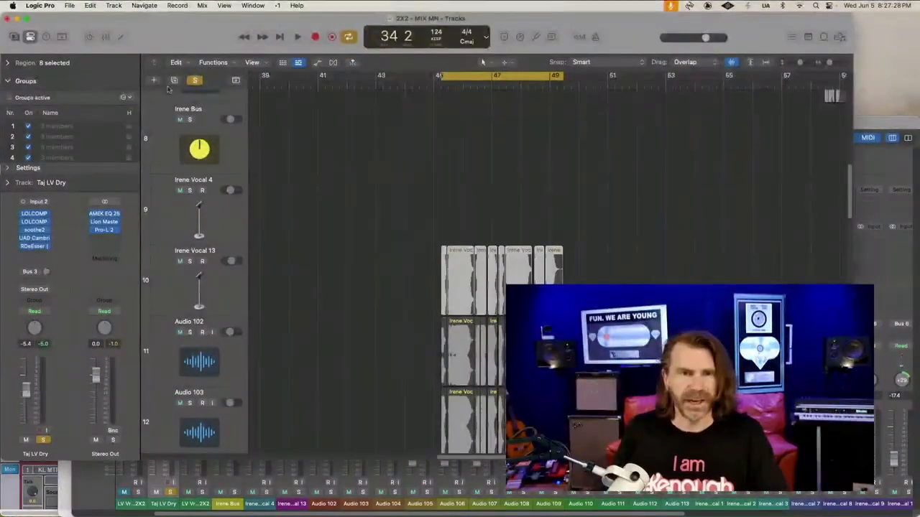
pyautogui.click(196, 81)
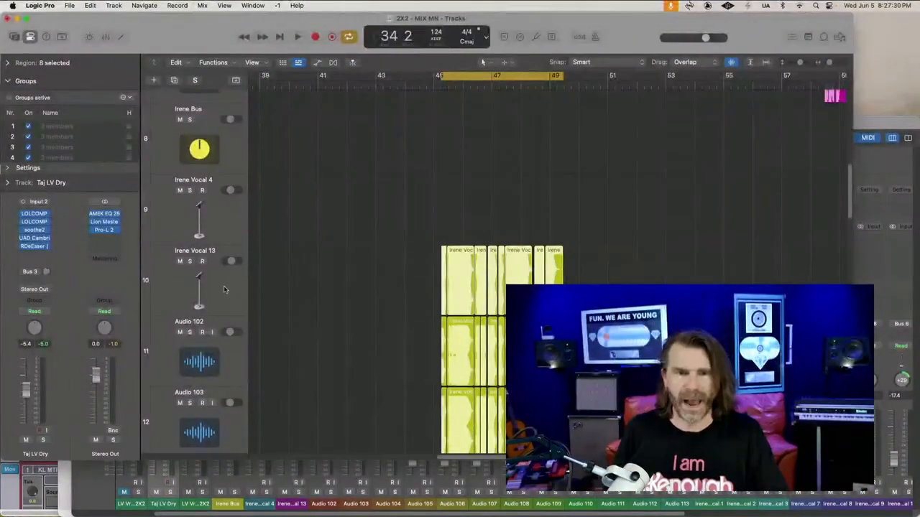
# Play the looped background vocals and examine their channels and bus processing in the mixer.
pyautogui.press('space')
pyautogui.press('super+2')
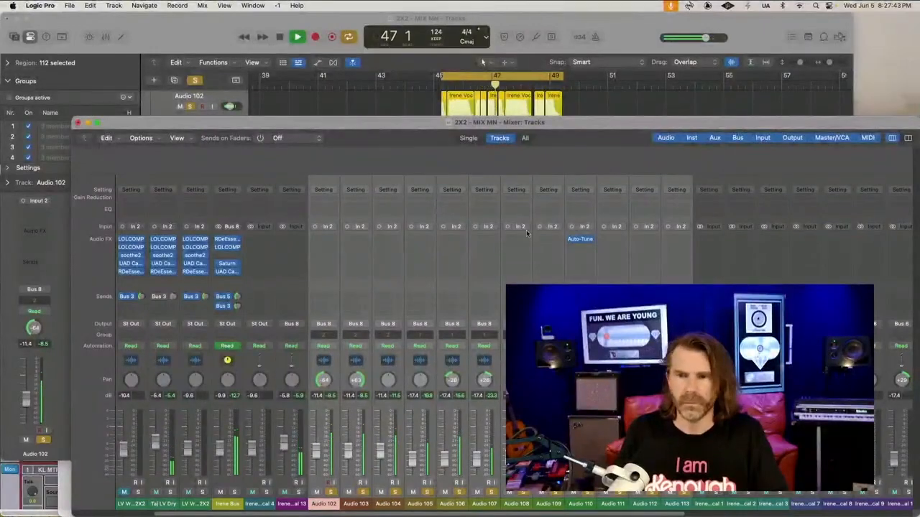
pyautogui.press('super+2')
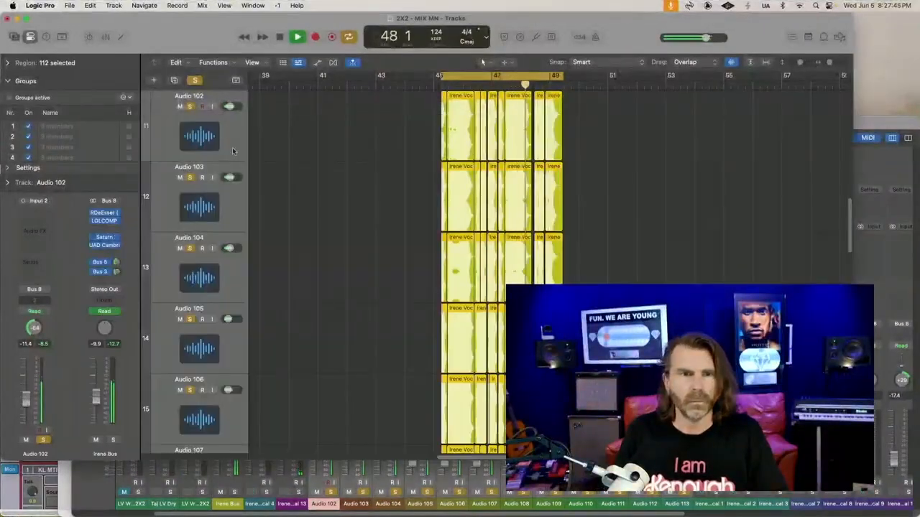
pyautogui.scroll(3, 261, 172)
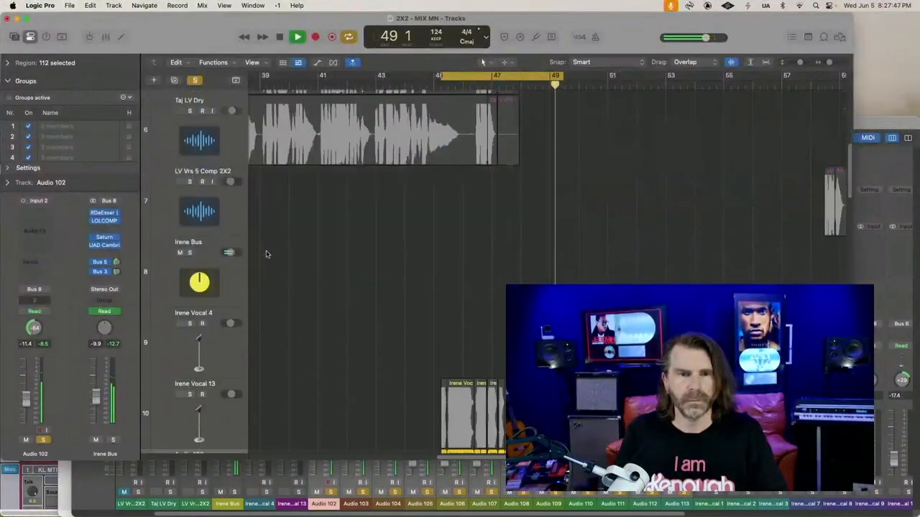
# Open Saturn on the background vocal bus and compare the sound with the plug-in bypassed and active.
pyautogui.click(223, 289)
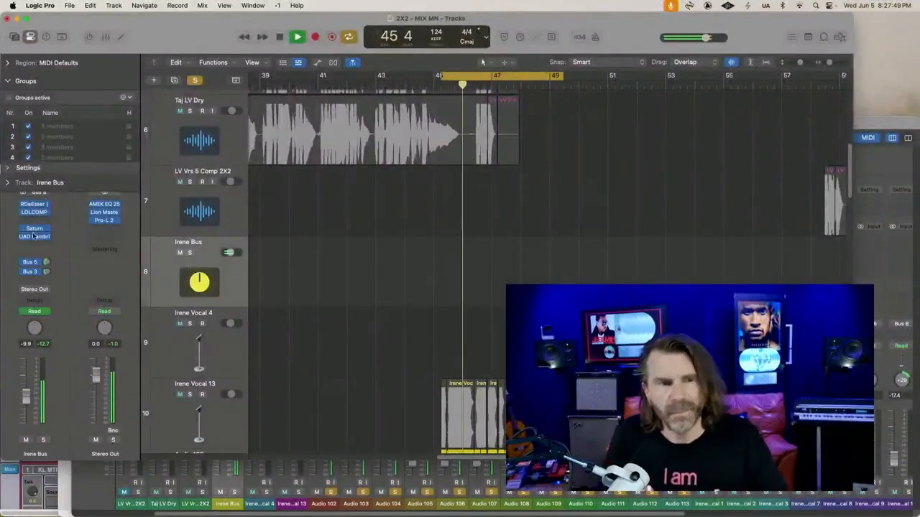
pyautogui.click(34, 231)
pyautogui.click(36, 228)
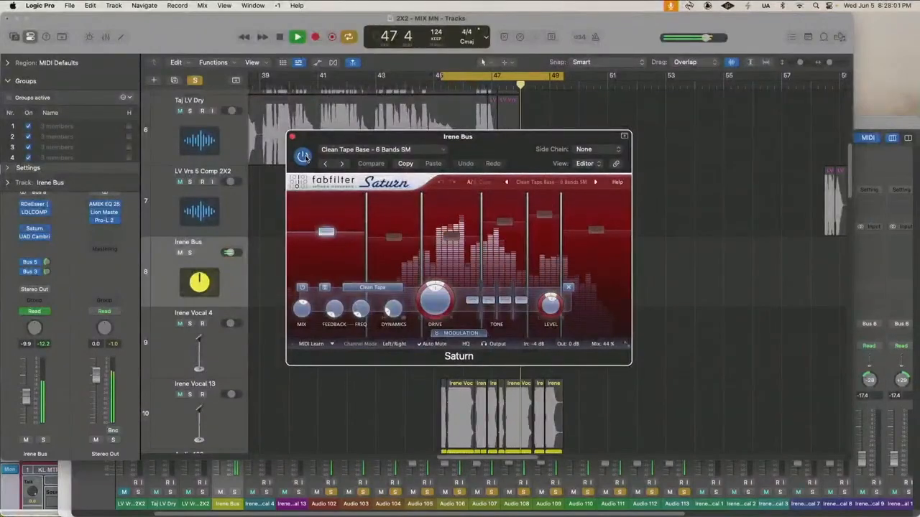
pyautogui.click(305, 157)
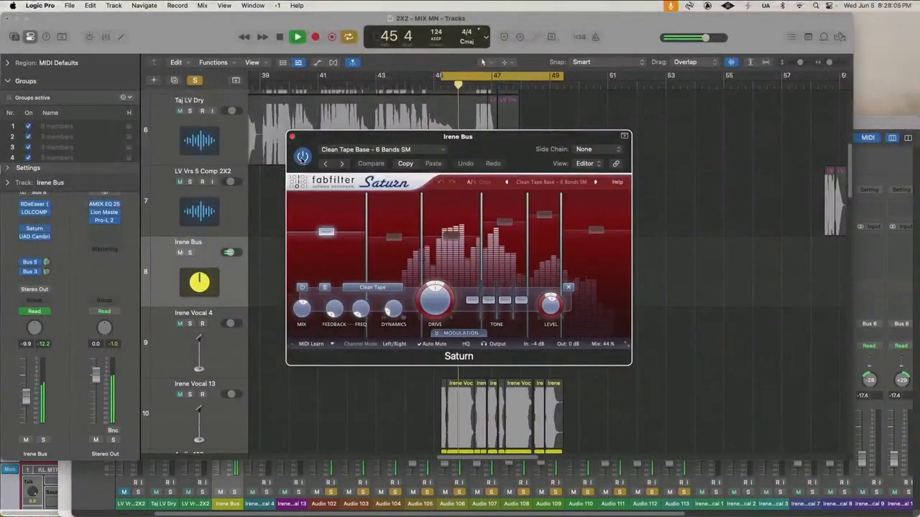
pyautogui.click(302, 158)
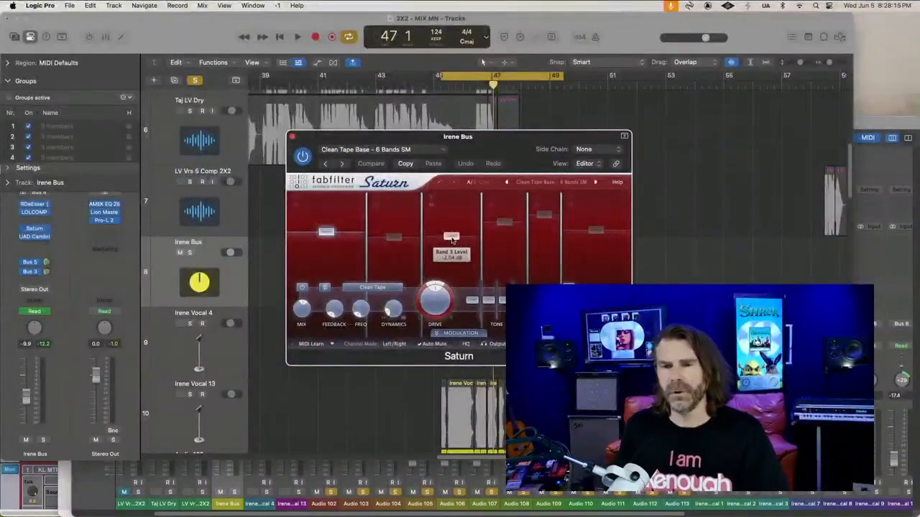
# Examine Saturn's bands 3, 4 and 5 on the background vocal bus and review band 3's available saturation styles.
pyautogui.click(454, 272)
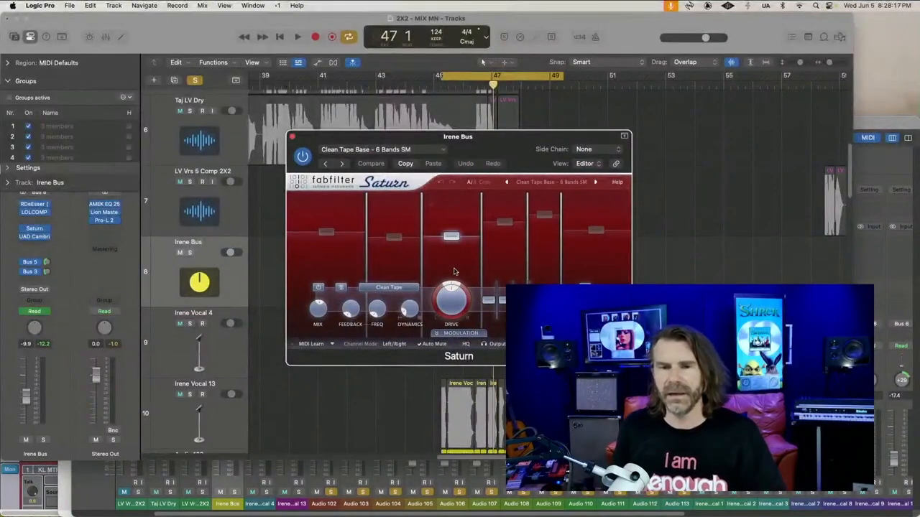
pyautogui.click(397, 288)
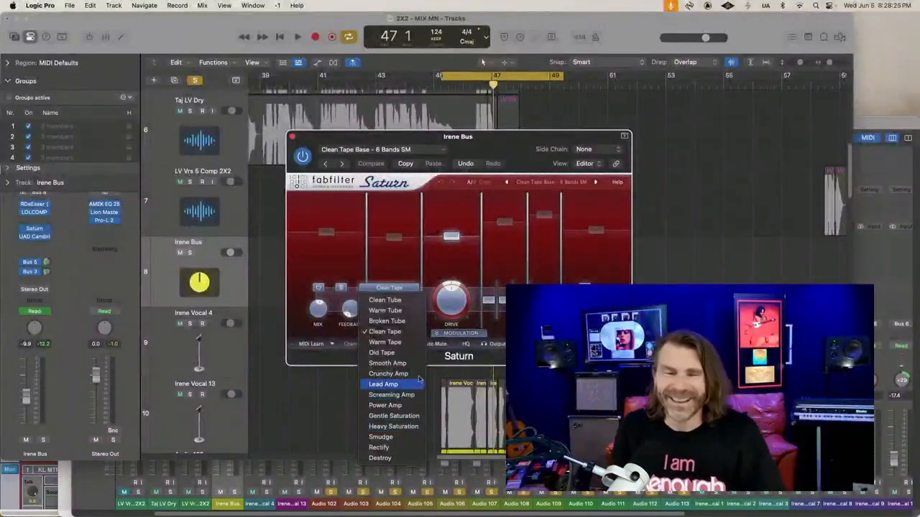
pyautogui.press('Escape')
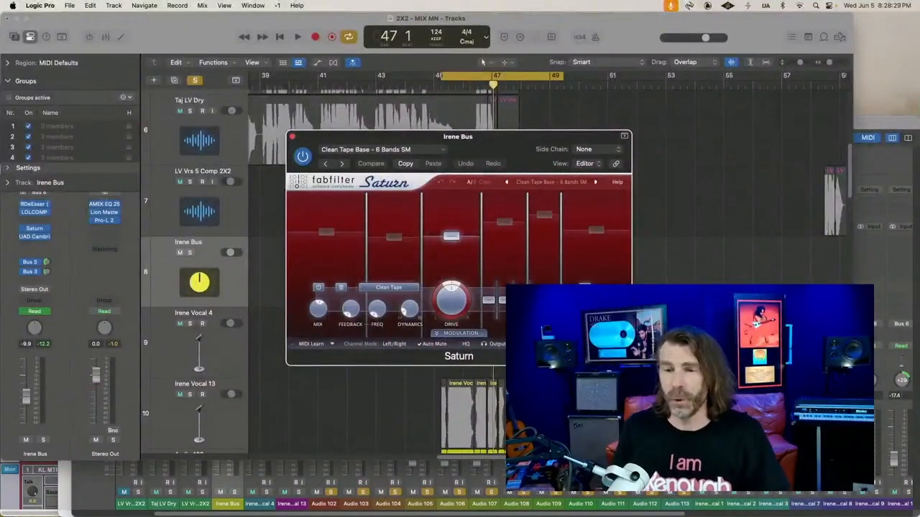
pyautogui.click(506, 251)
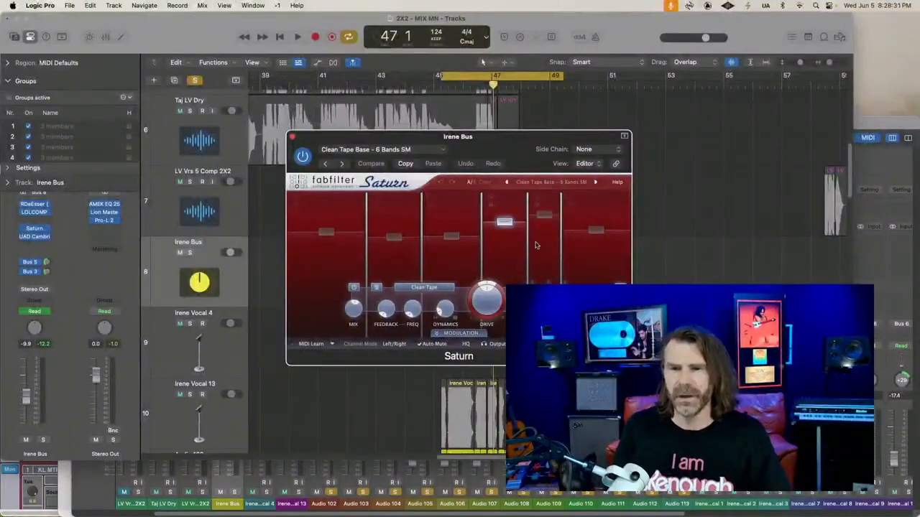
pyautogui.click(544, 214)
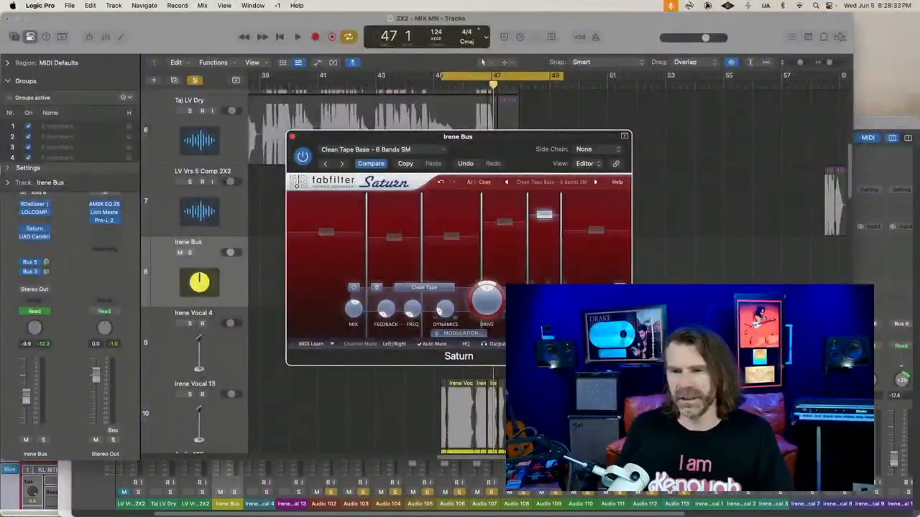
# During playback, set Saturn's band levels to about -5.5 dB for band 3, +7 dB for band 6 and +2.5 dB for band 2.
pyautogui.click(460, 258)
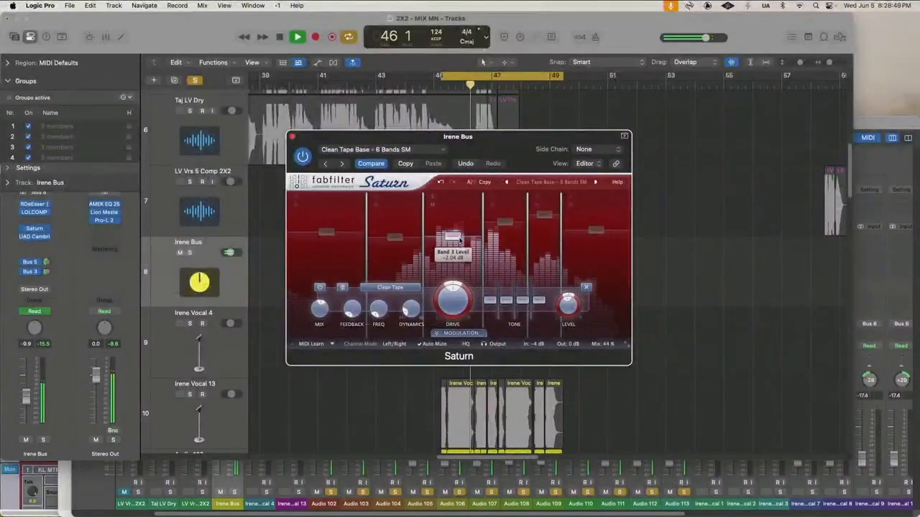
pyautogui.moveTo(460, 241); pyautogui.dragTo(457, 244)
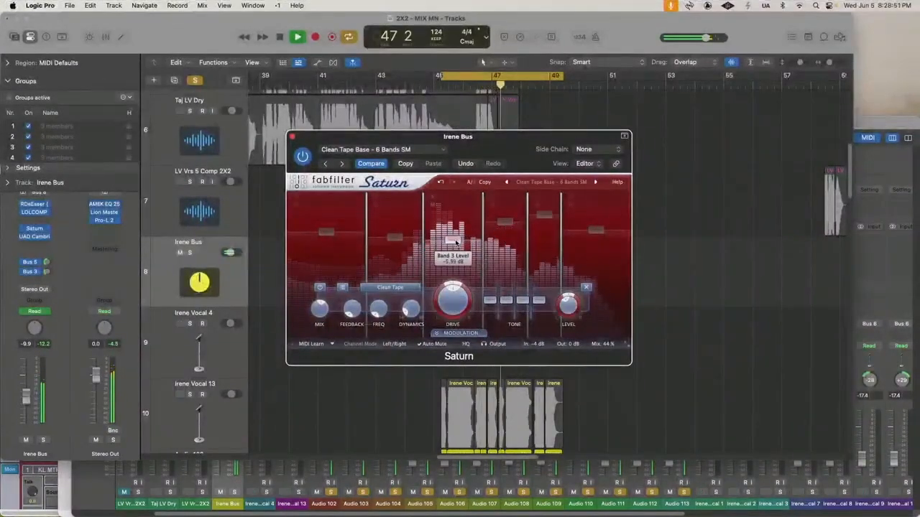
pyautogui.moveTo(595, 230)
pyautogui.mouseDown()
pyautogui.moveTo(591, 201)
pyautogui.moveTo(590, 227)
pyautogui.mouseUp()
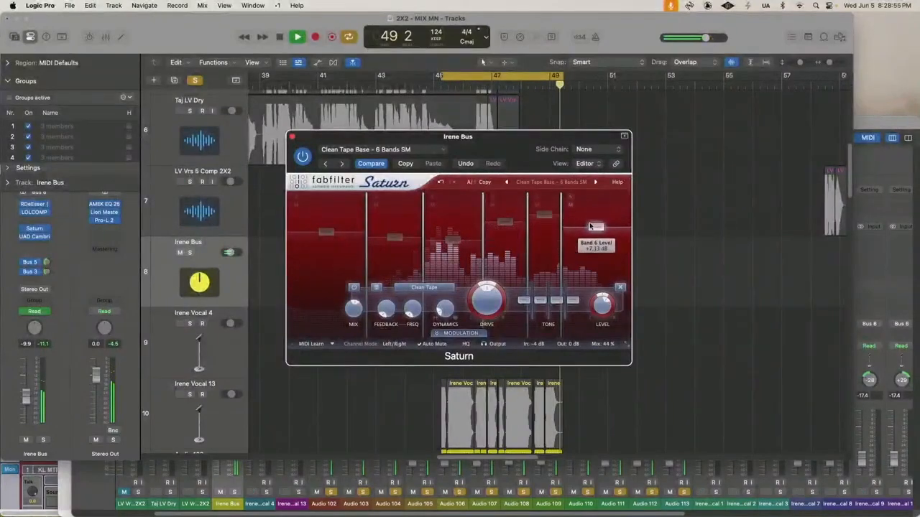
pyautogui.moveTo(399, 236); pyautogui.dragTo(400, 228)
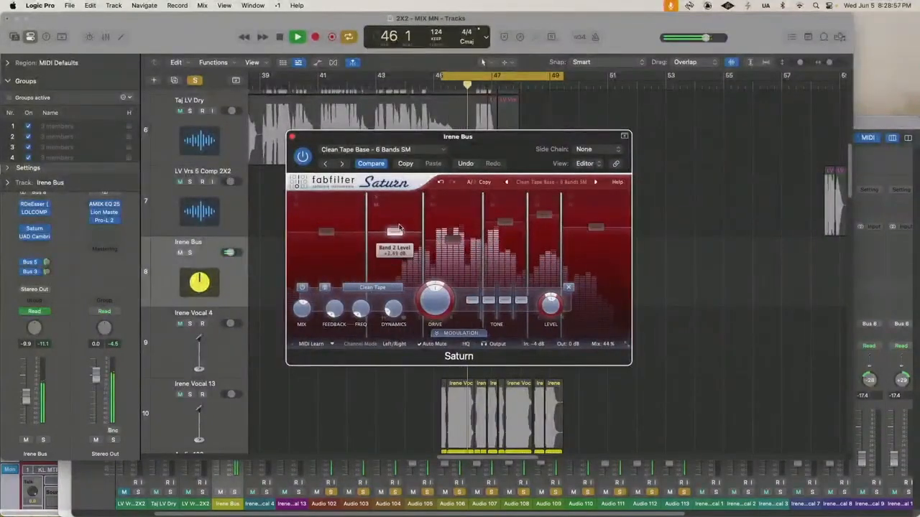
# Compare the background vocals with Saturn bypassed and active, and close the plug-in once the playback check is done.
pyautogui.click(302, 156)
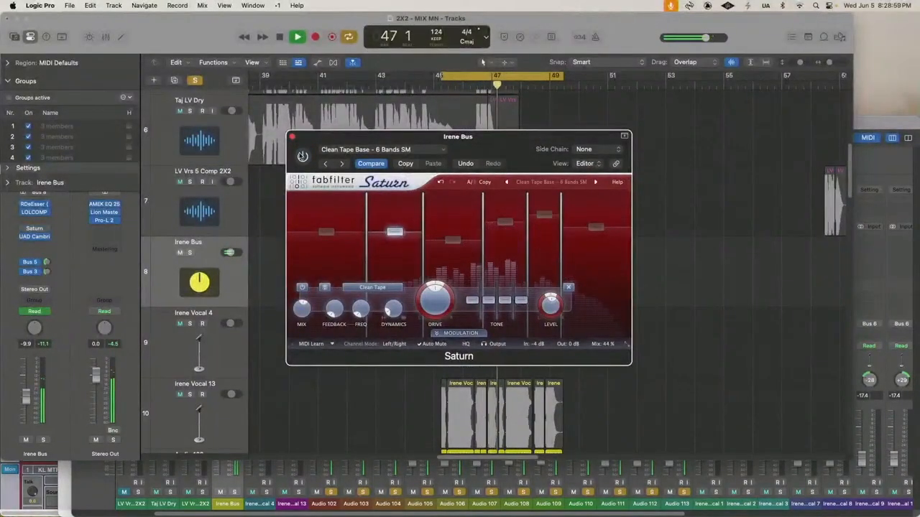
pyautogui.click(302, 156)
pyautogui.click(291, 137)
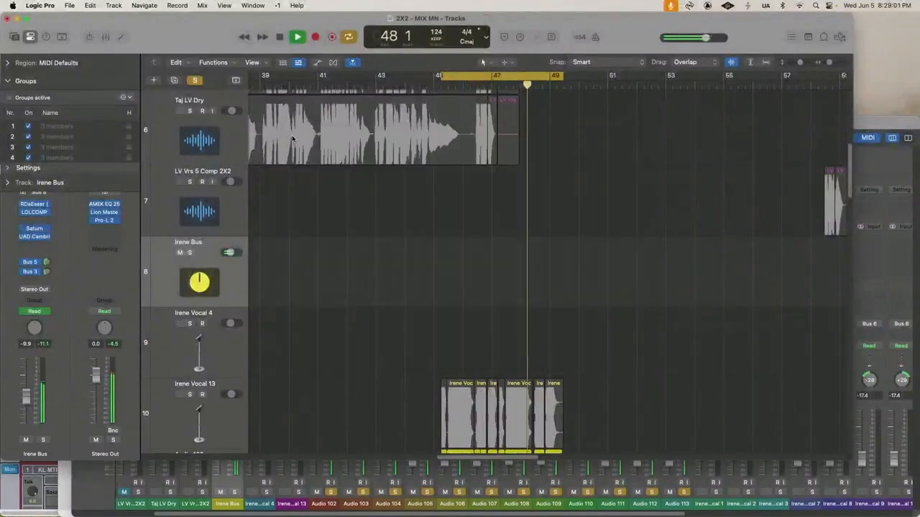
pyautogui.press('space')
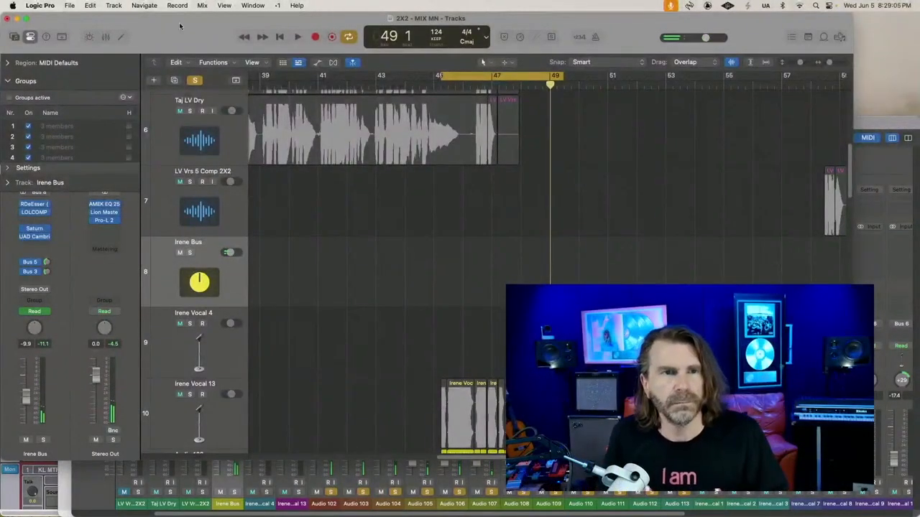
# Open the project's file commands.
pyautogui.click(69, 5)
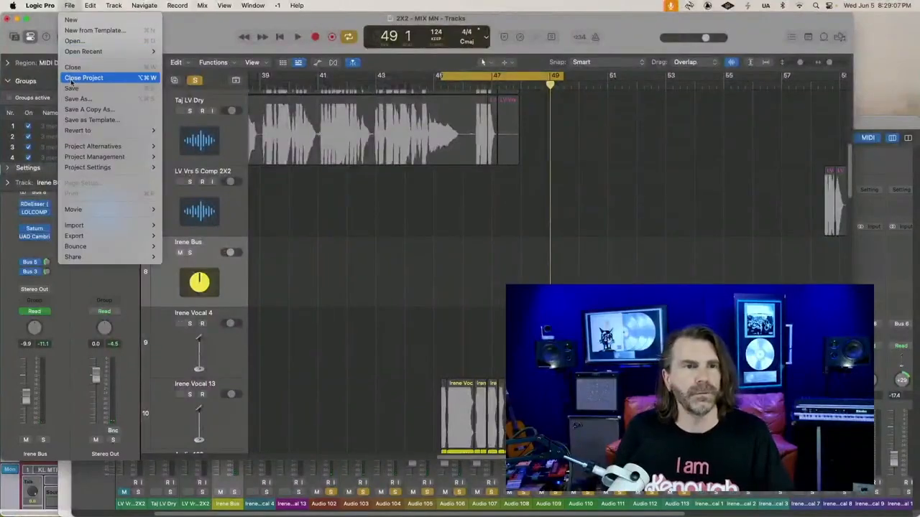